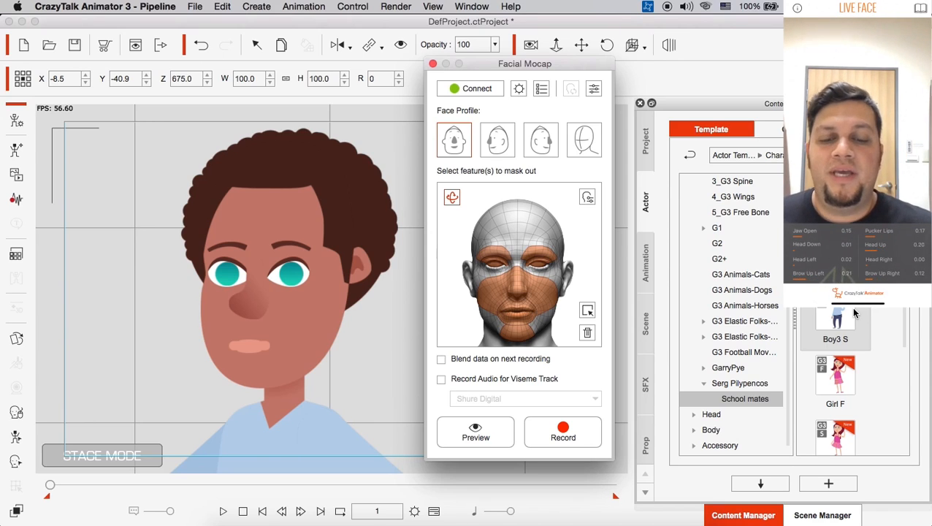
Start the Facial Mocap live preview so the boy's face mirrors the performer.
left_click(495, 439)
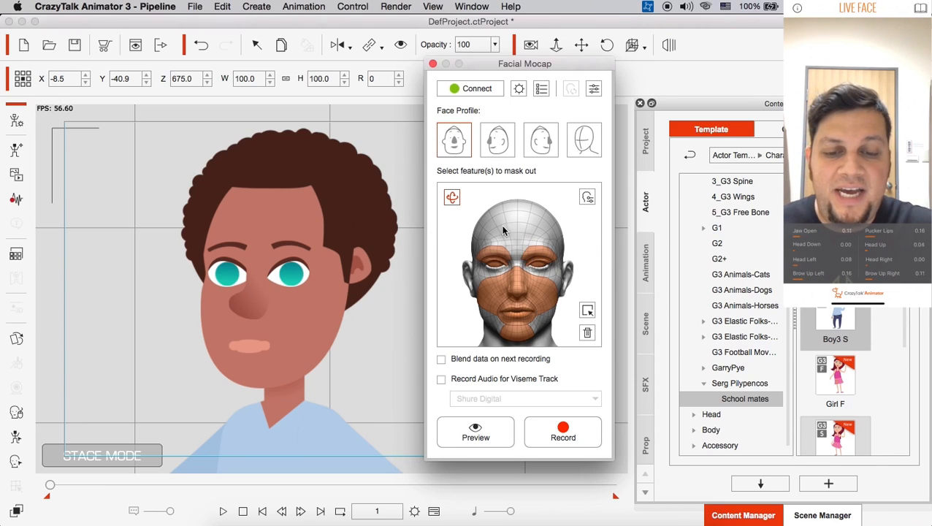
left_click(475, 431)
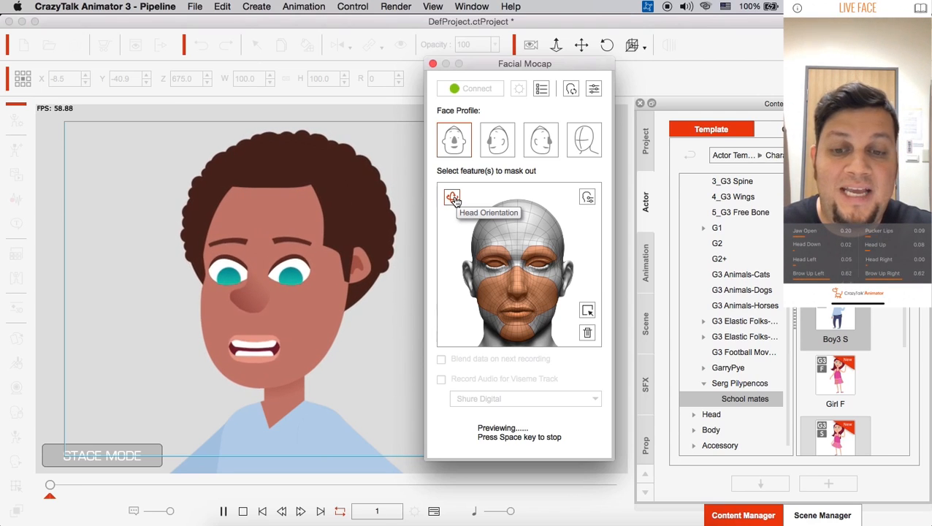
Toggle Head Orientation off and on, clear the mask, then mask the eyebrows.
left_click(452, 197)
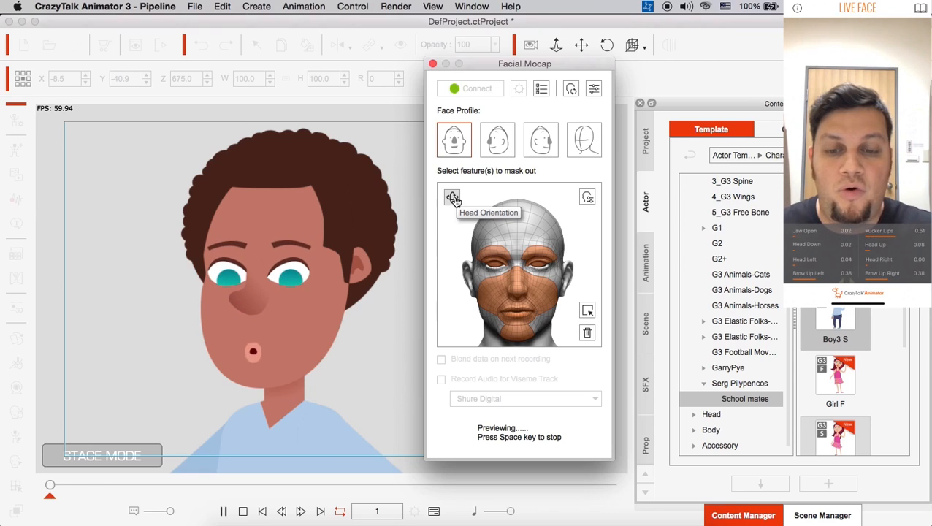
left_click(452, 197)
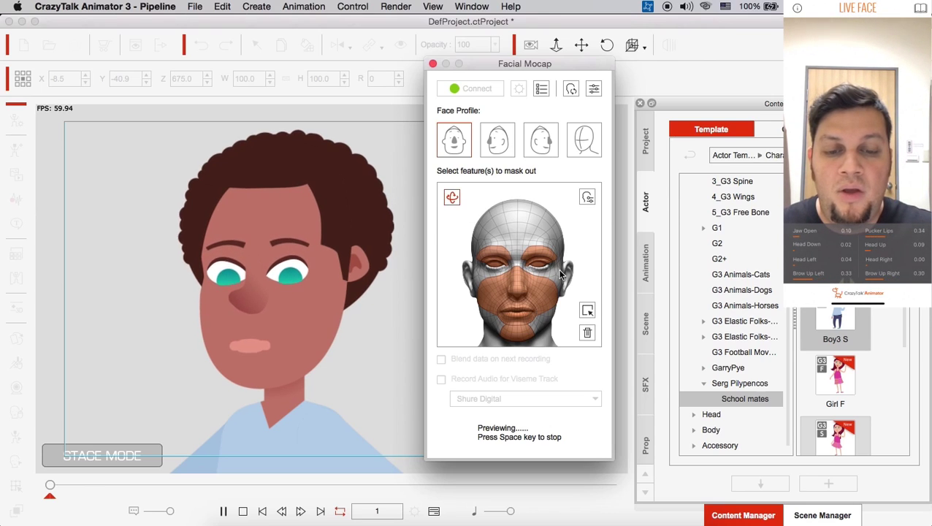
left_click(587, 335)
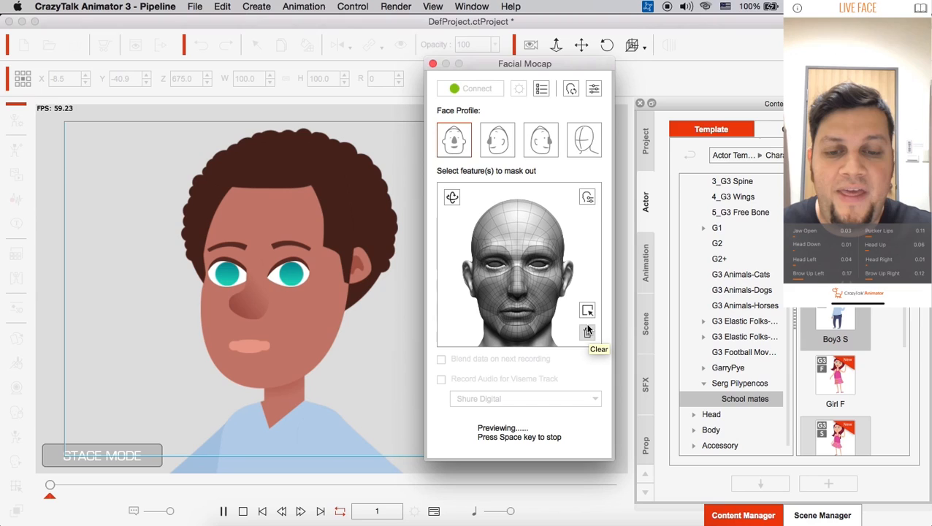
left_click(537, 252)
Add eyebrows, mouth and head orientation to the mask, then select every face feature.
left_click(495, 254)
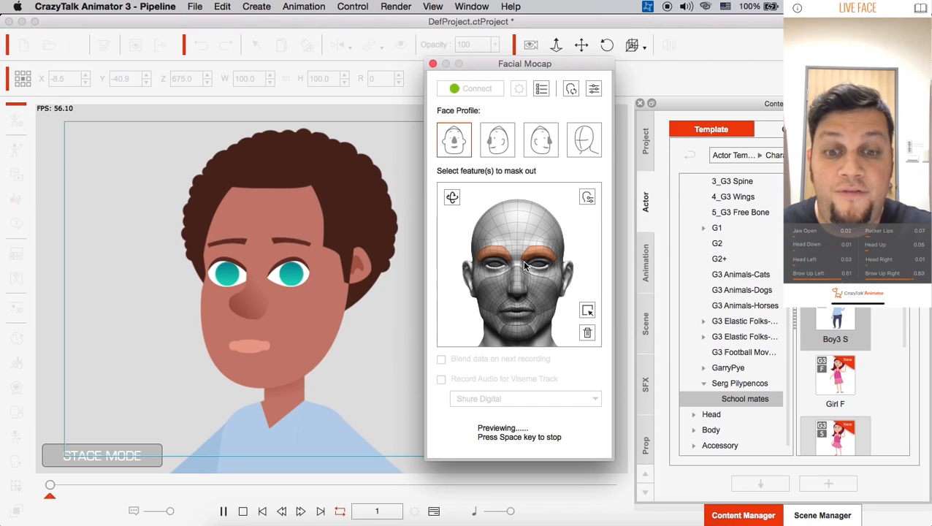
left_click(524, 316)
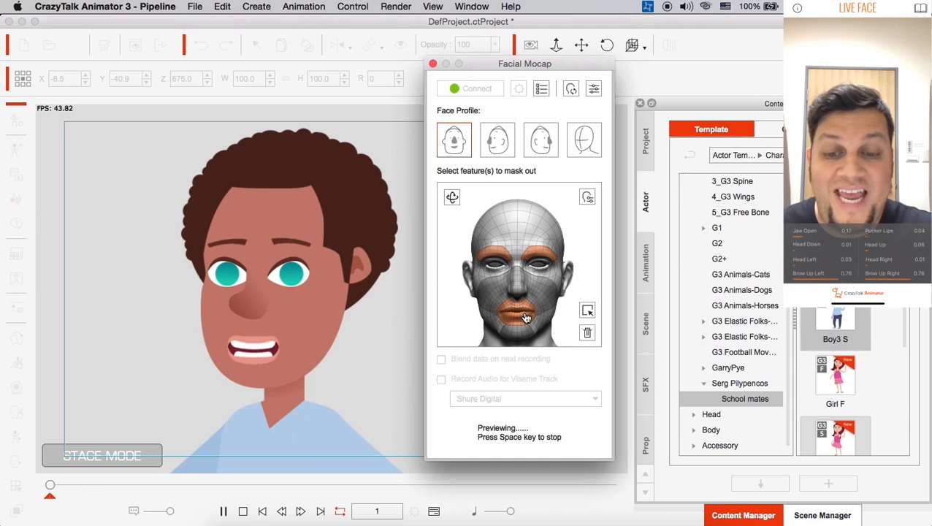
left_click(451, 198)
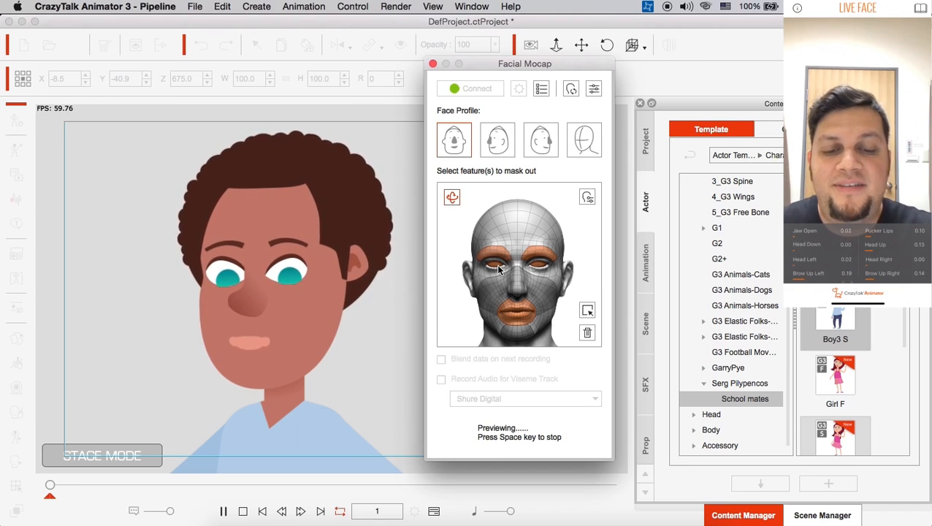
left_click(586, 310)
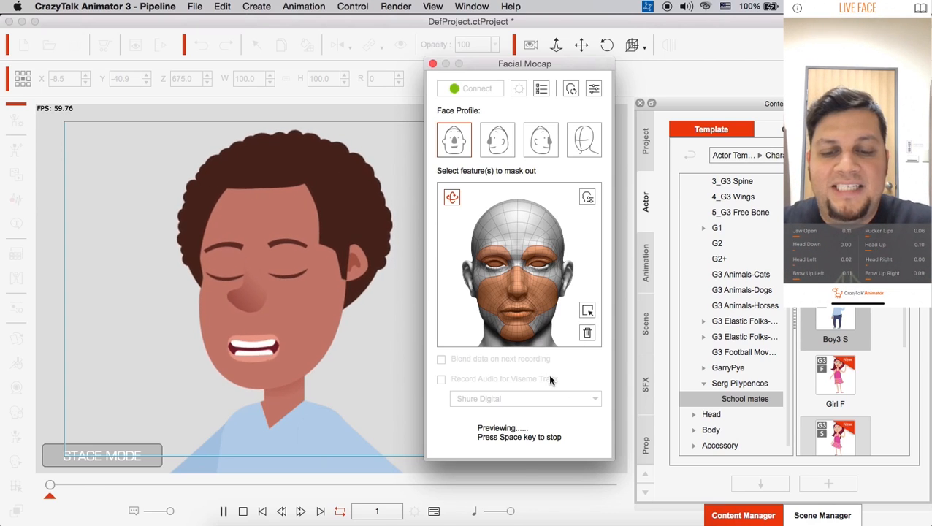
Stop the live capture preview with Space.
key("space")
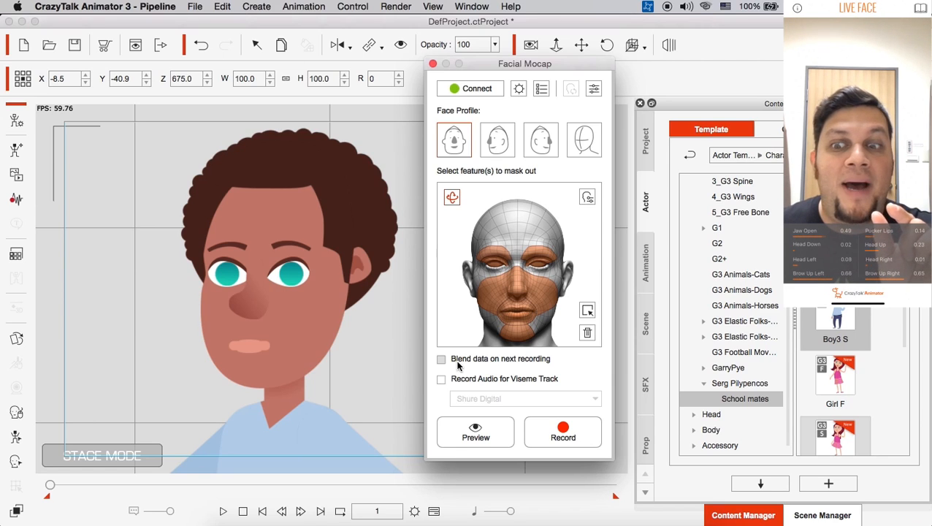
left_click(475, 431)
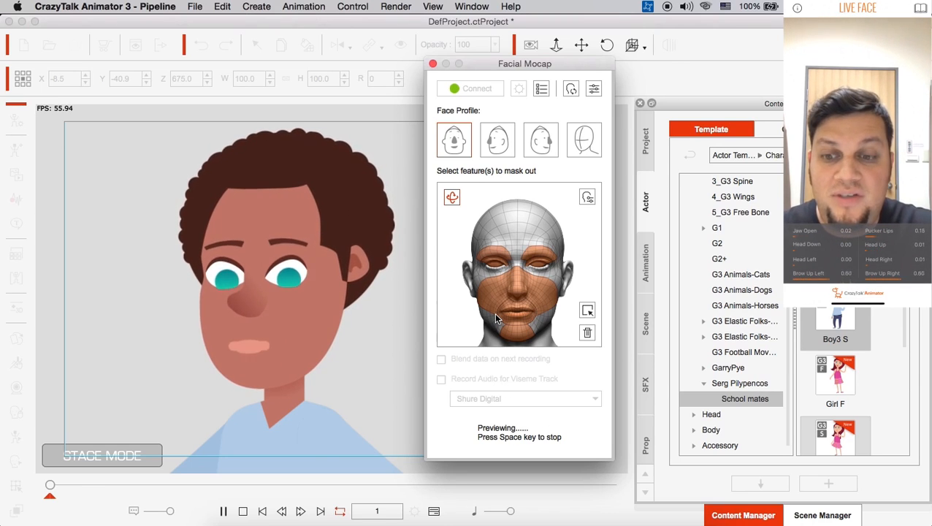
key("space")
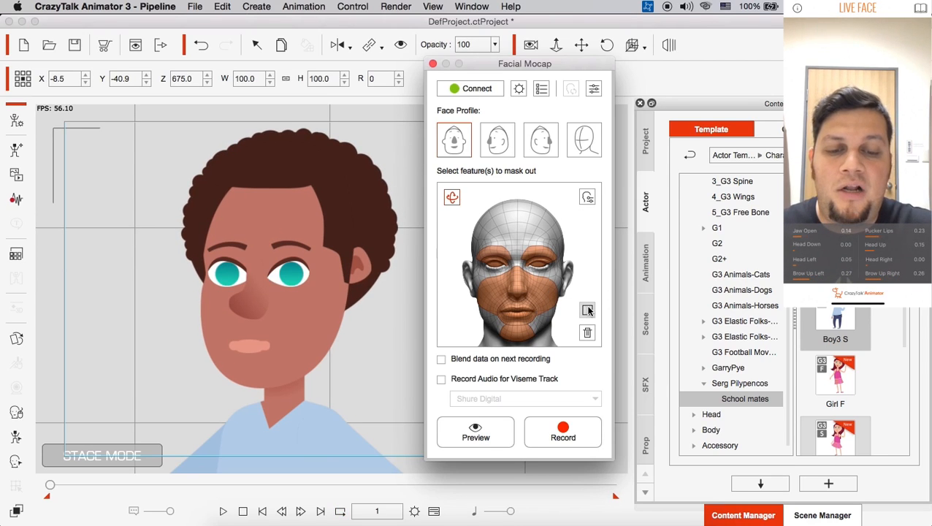
Rebuild the mask as all features minus head orientation and preview with it.
left_click(587, 333)
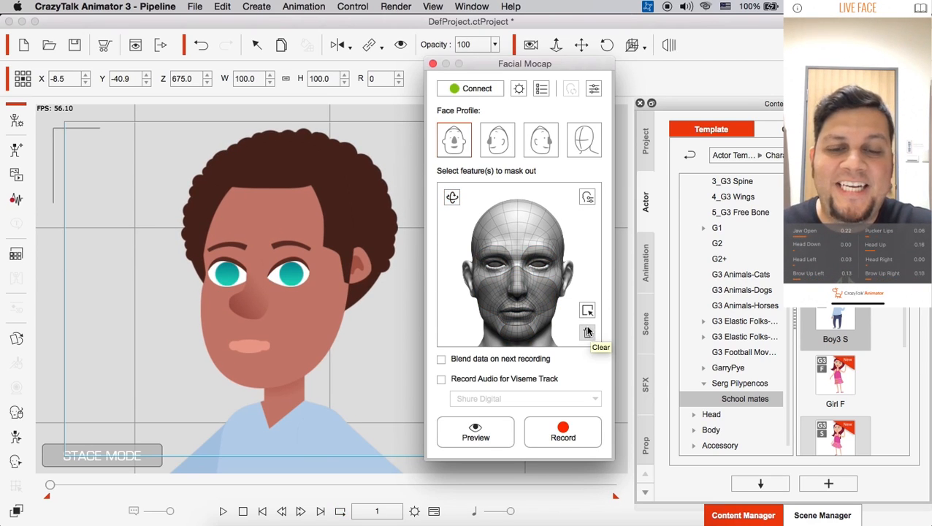
left_click(587, 311)
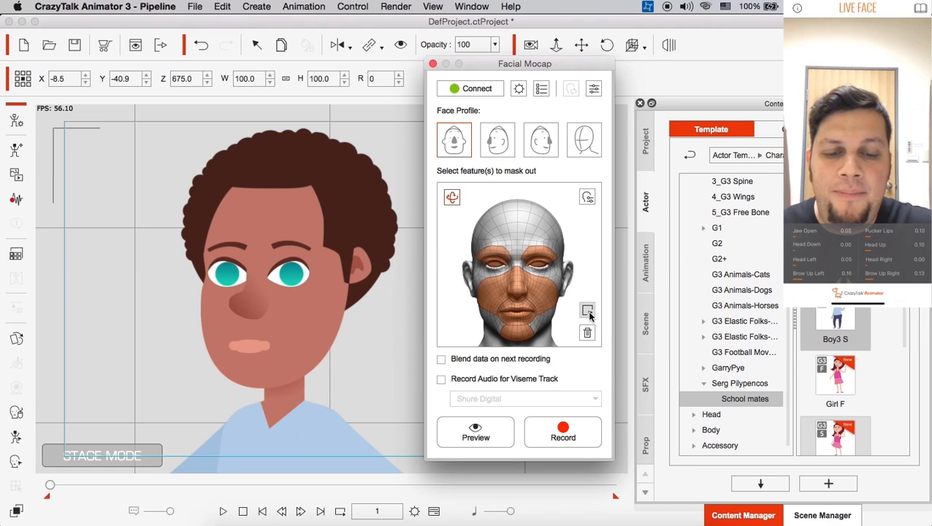
left_click(453, 198)
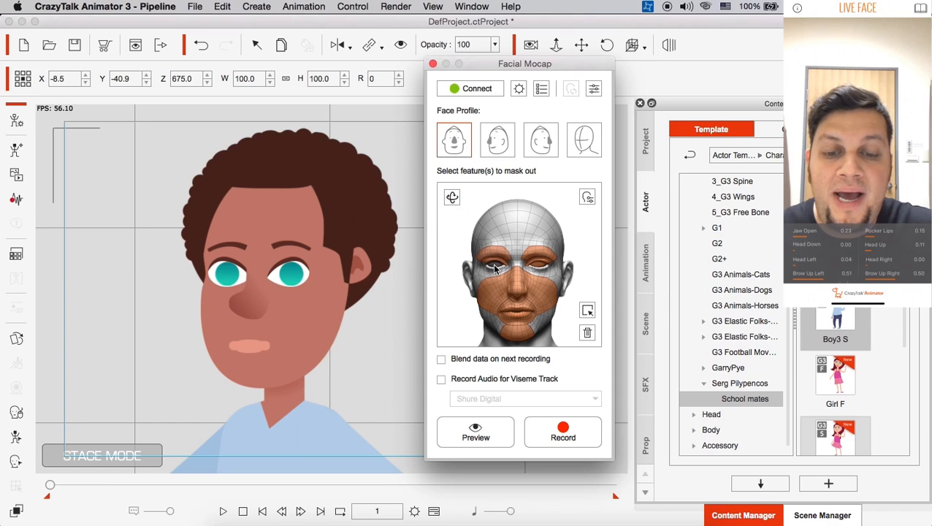
left_click(475, 431)
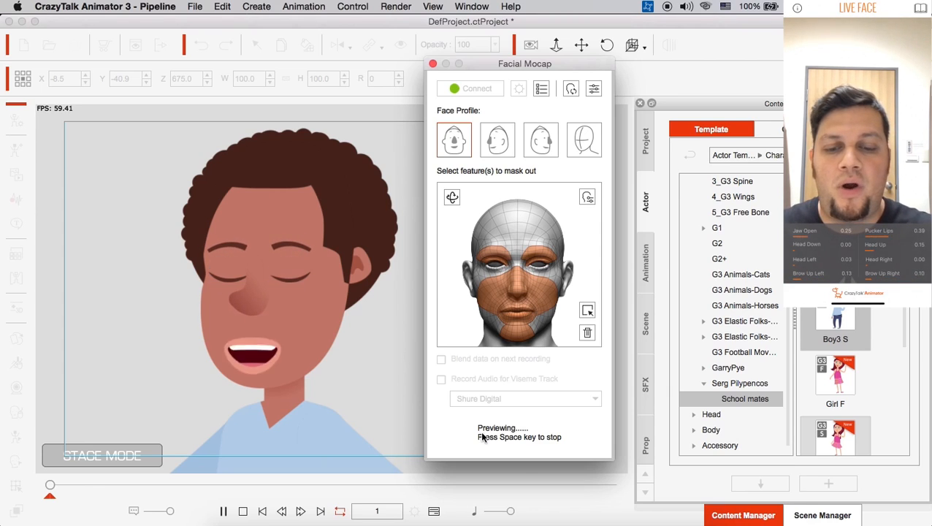
Stop the preview, record a blended facial capture pass, then stop recording.
key("space")
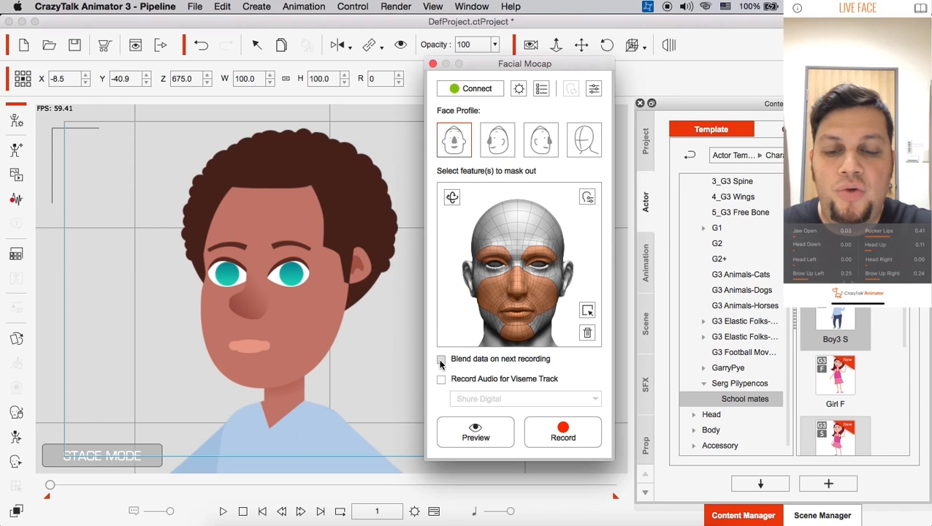
left_click(562, 430)
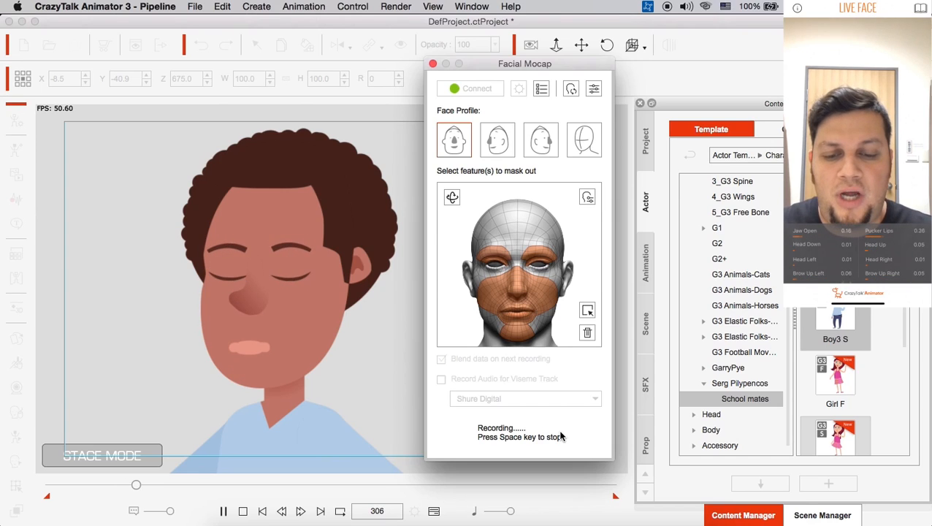
key("space")
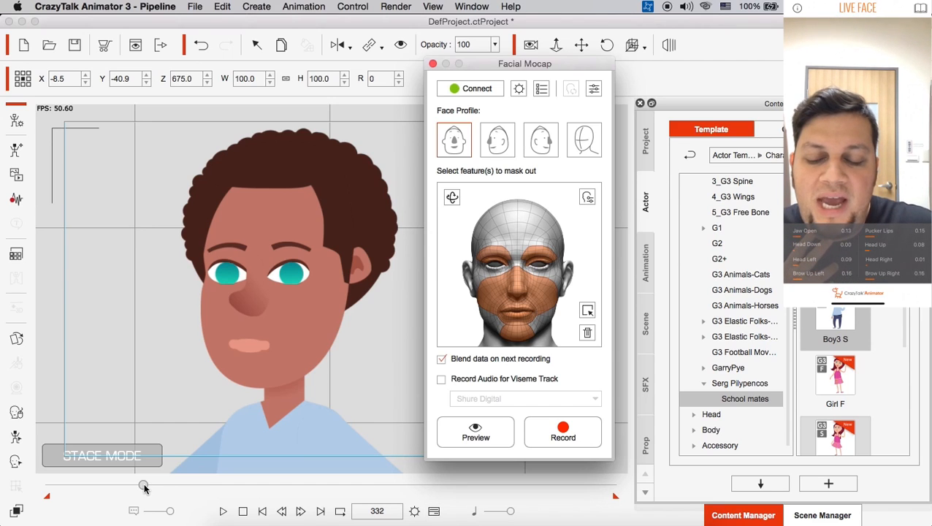
Scrub the playhead from frame 342 back through 234 to frame 177 to review the recording.
left_click_drag(143, 488, 145, 488)
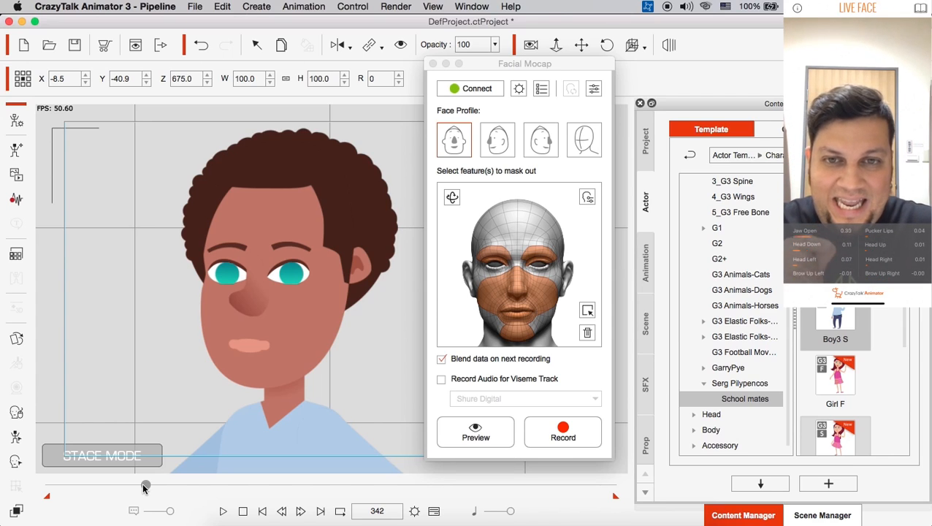
mouse_move(145, 488)
left_mouse_down()
mouse_move(61, 487)
mouse_move(115, 485)
left_mouse_up()
left_click(105, 491)
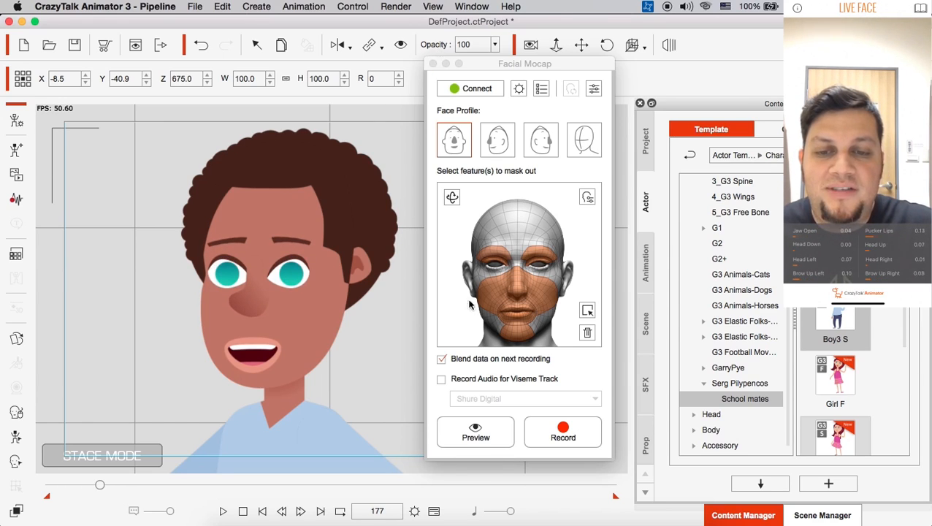
Show the timeline, close the Facial Mocap window and reveal the boy's face tracks.
left_click(434, 512)
left_click_drag(522, 63, 752, 21)
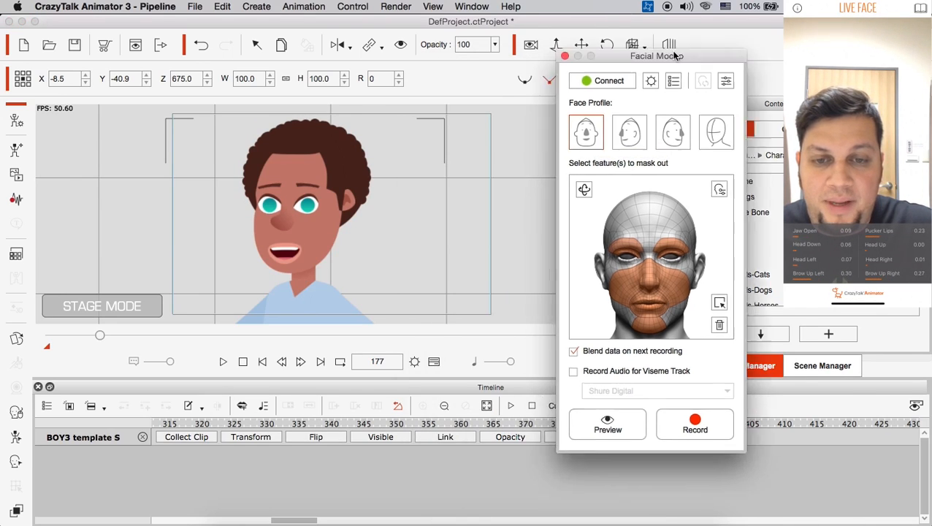
left_click(659, 22)
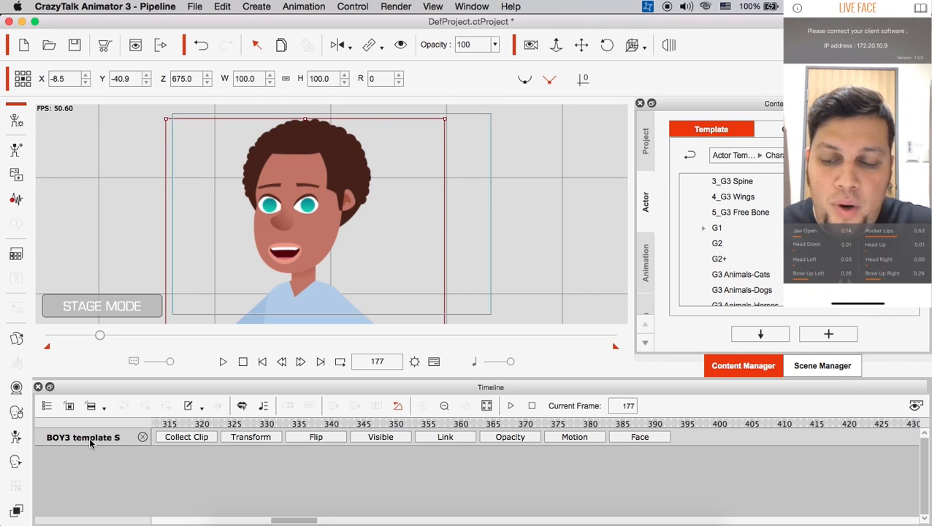
left_click(631, 438)
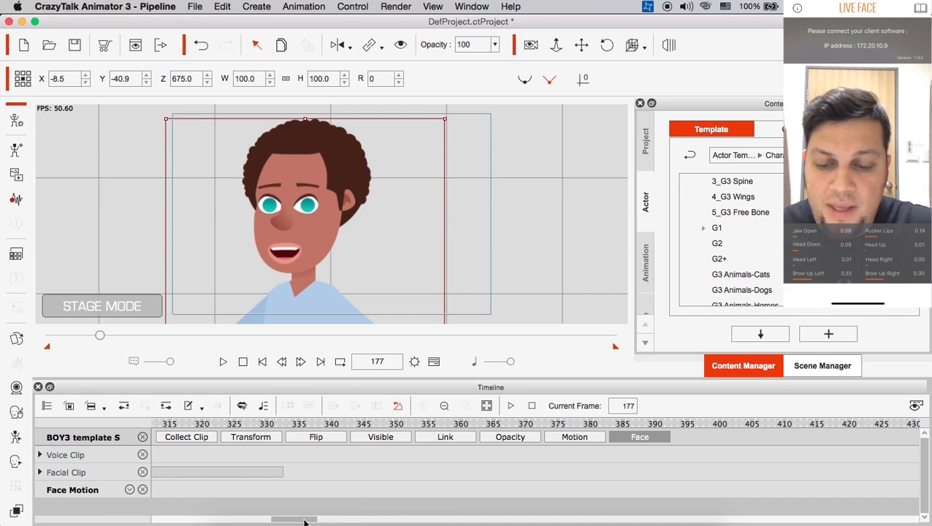
left_click_drag(305, 521, 292, 521)
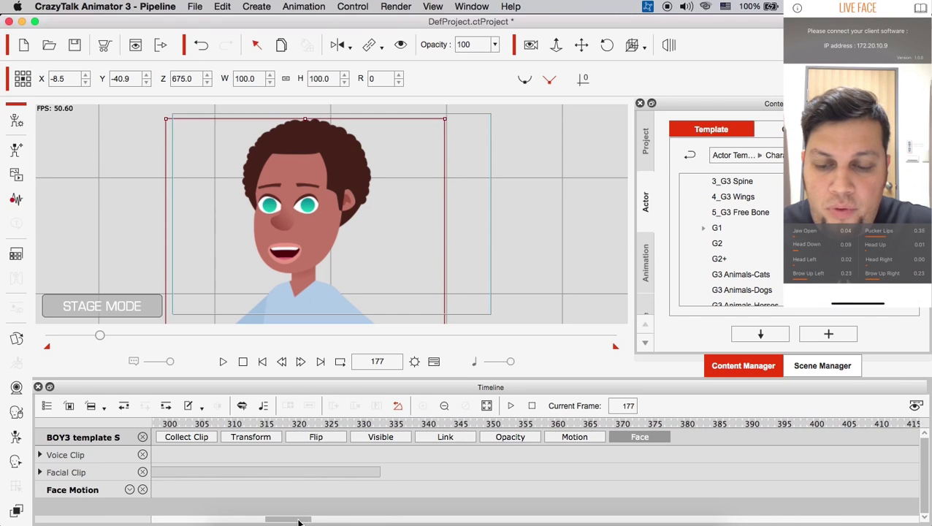
Jump through the facial clip, rewind to frame 1, play it back and stop at the start.
left_click(309, 475)
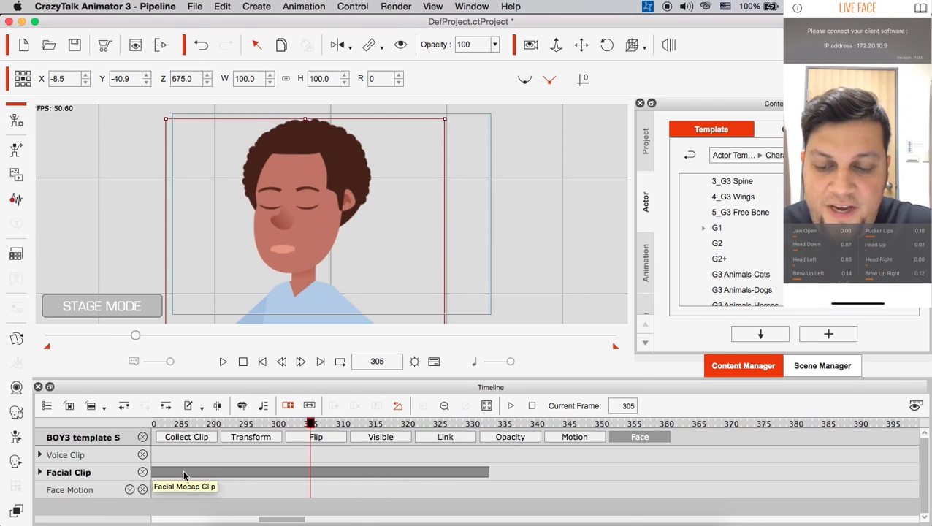
mouse_move(276, 521)
left_mouse_down()
mouse_move(176, 520)
mouse_move(396, 518)
left_mouse_up()
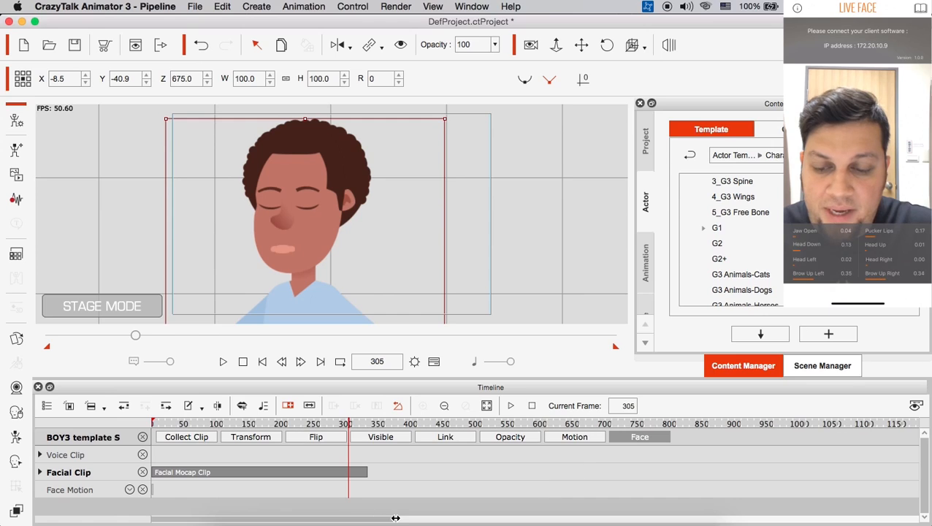
left_click(261, 476)
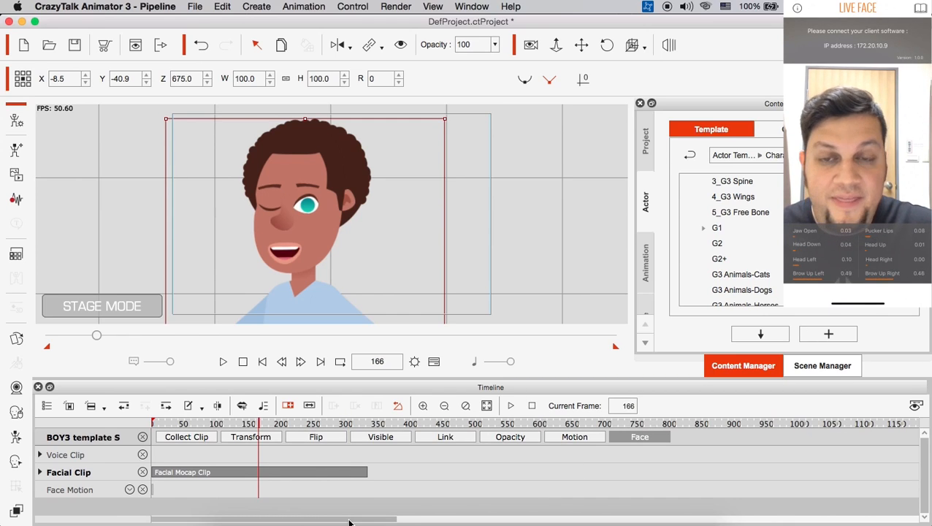
left_click(242, 362)
left_click(222, 362)
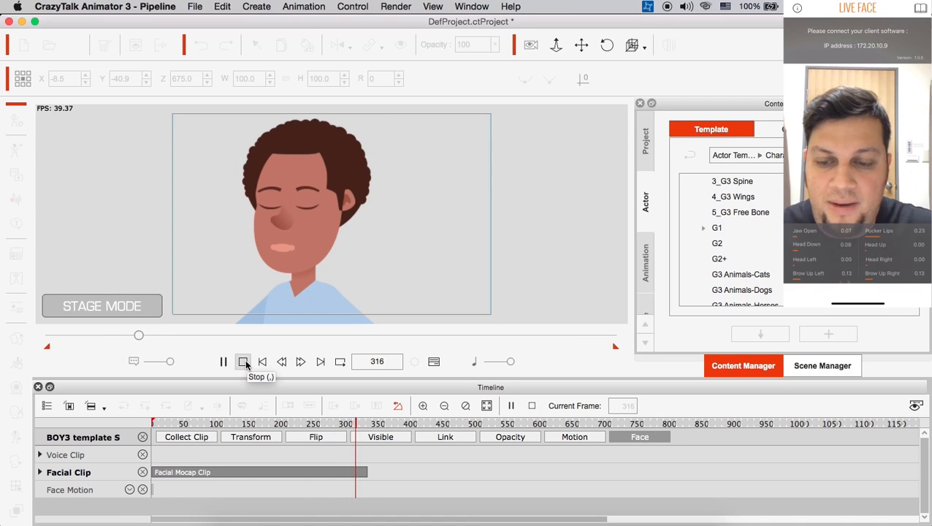
left_click(243, 362)
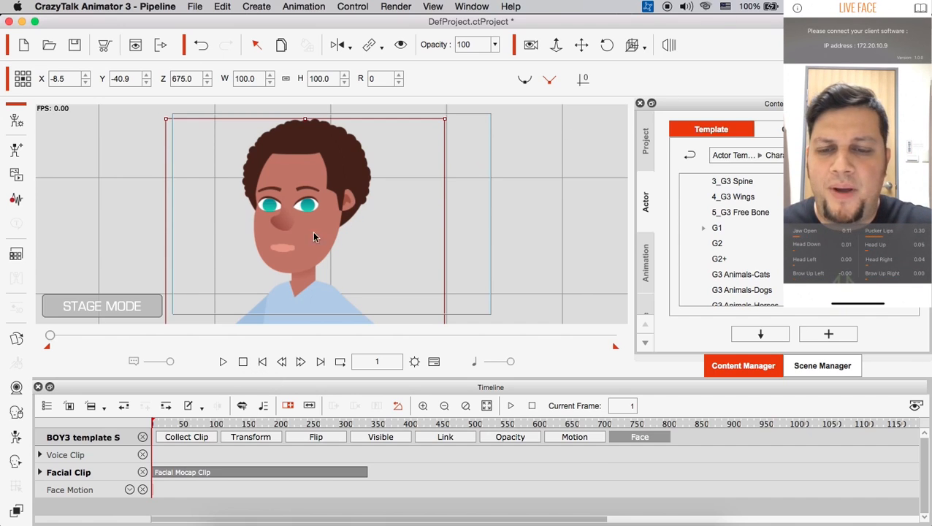
Reopen Facial Mocap, mask only both eyes and head orientation, preview and stop.
left_click(16, 387)
left_click_drag(754, 37, 650, 31)
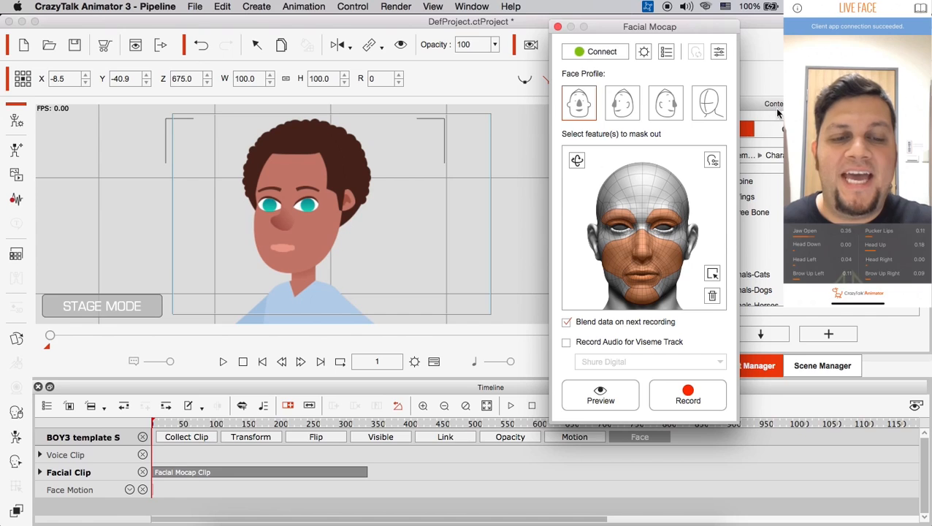
left_click(713, 297)
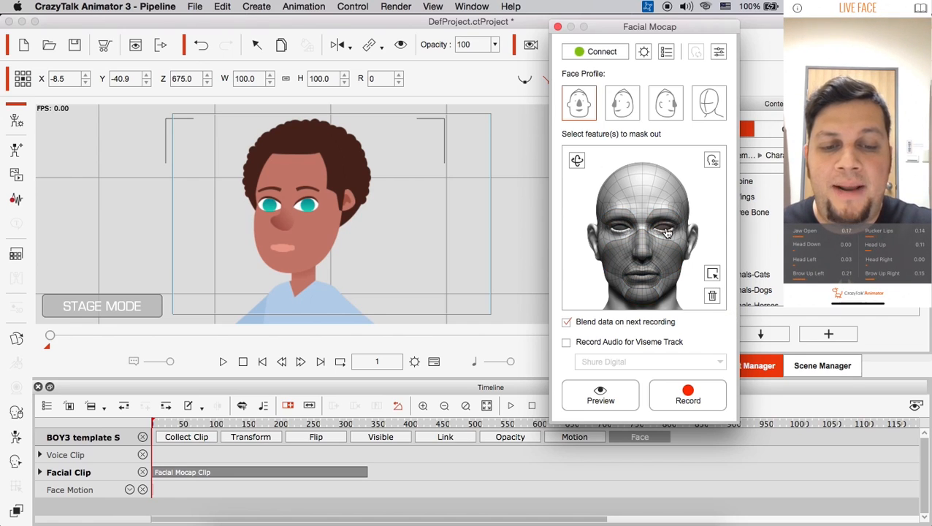
left_click(619, 232)
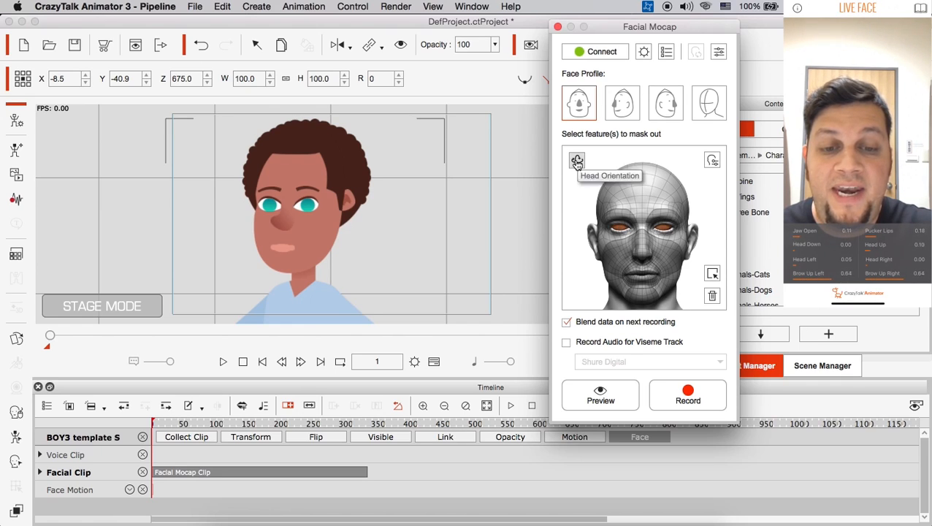
left_click(600, 394)
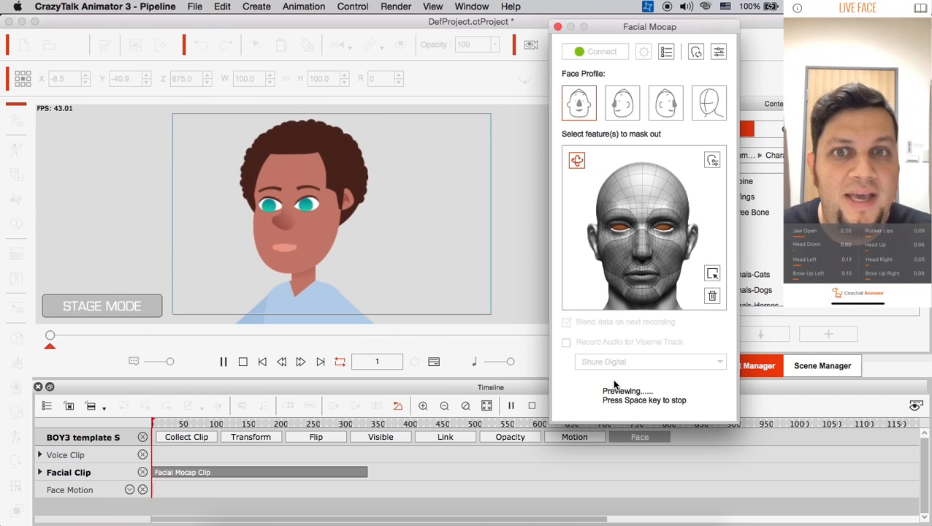
key("space")
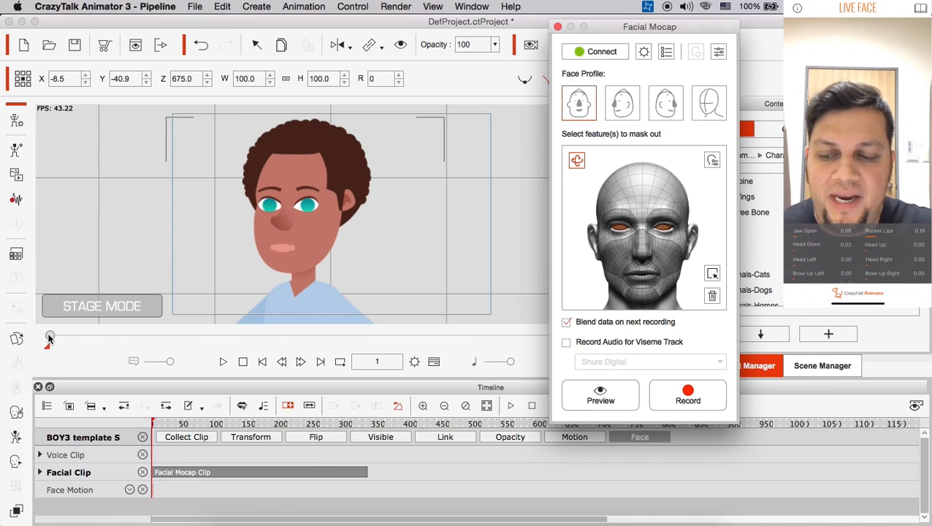
Record a blended eye and head-orientation pass through frame 377, then stop.
mouse_move(49, 337)
left_mouse_down()
mouse_move(127, 338)
mouse_move(45, 337)
left_mouse_up()
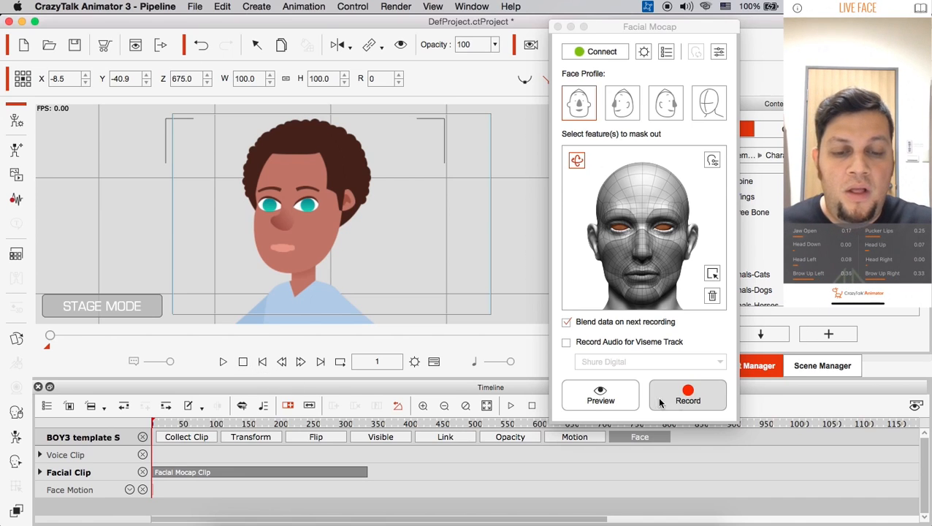
left_click(698, 394)
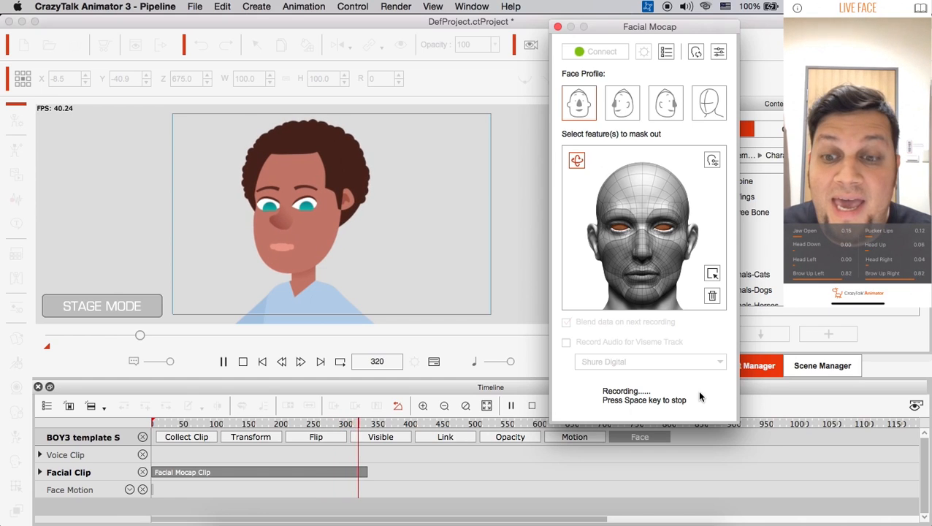
key("space")
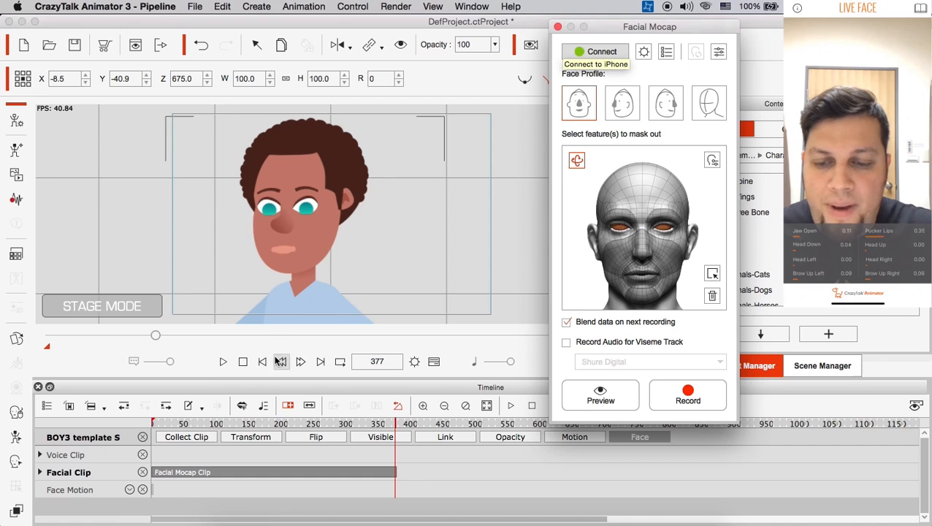
left_click(244, 361)
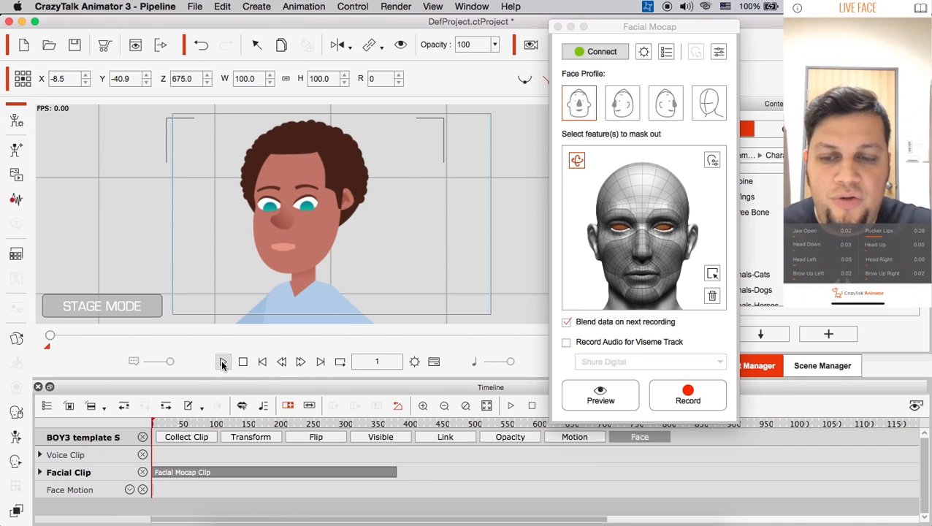
left_click(222, 362)
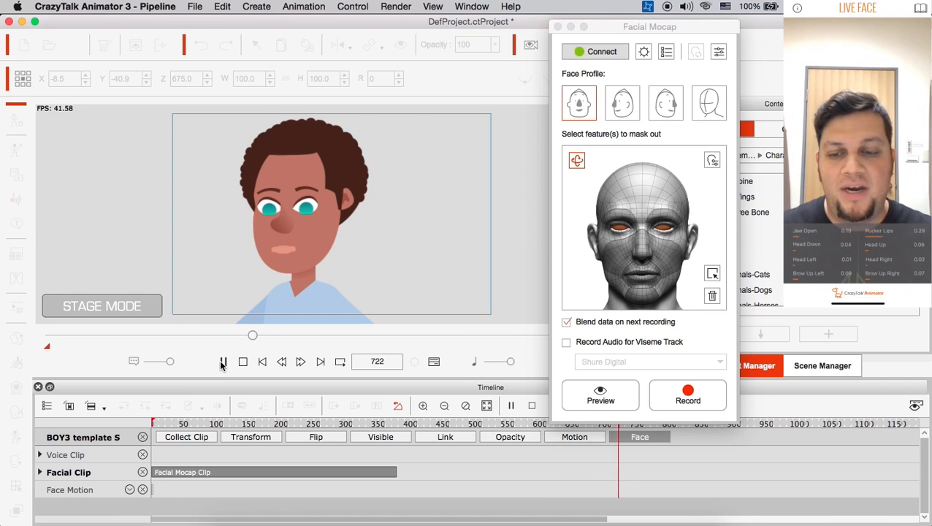
left_click(241, 361)
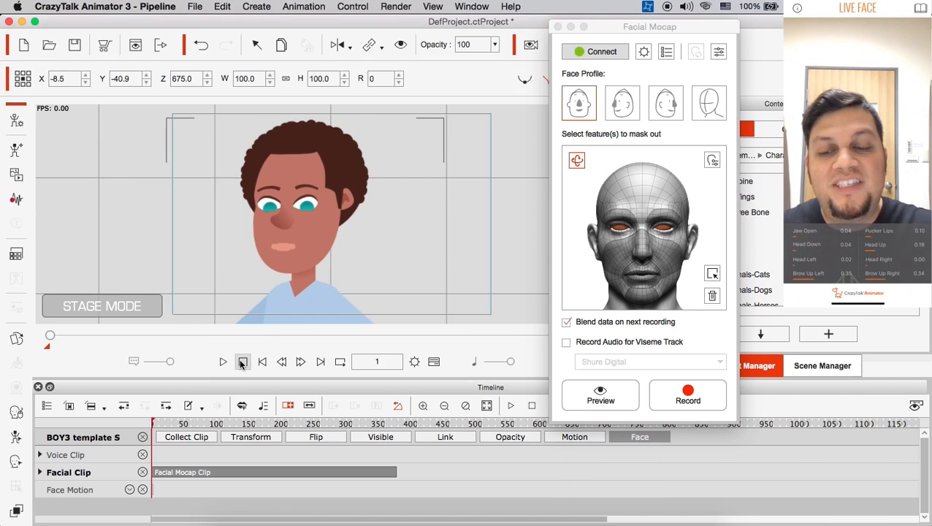
Undo the blended eye and head recording with Cmd+Z, then replay the shorter original clip from frame 1 to 250.
left_click_drag(49, 337, 103, 337)
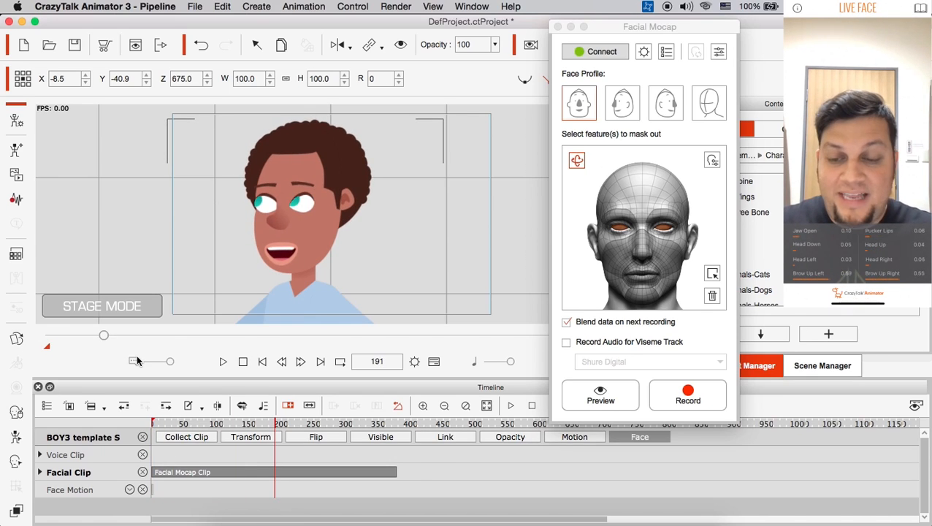
key("super+z")
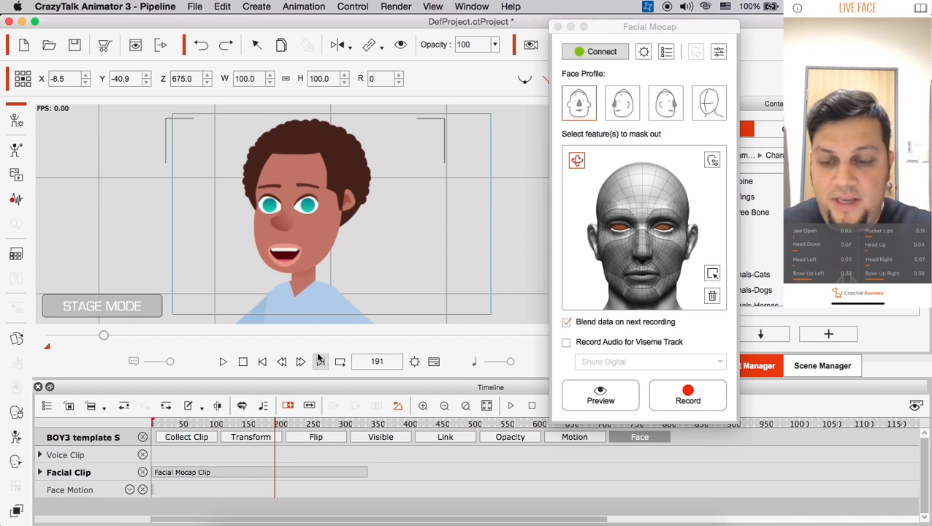
left_click(243, 362)
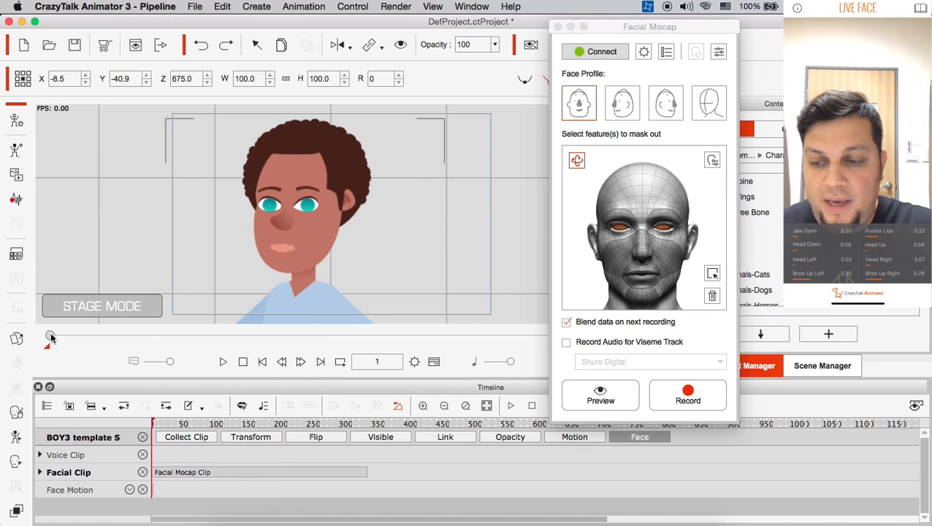
left_click(224, 362)
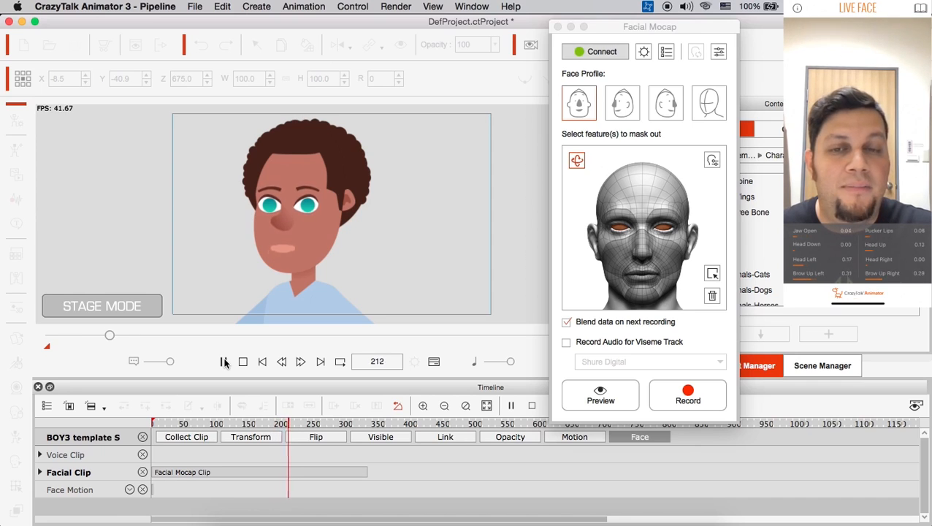
left_click(225, 361)
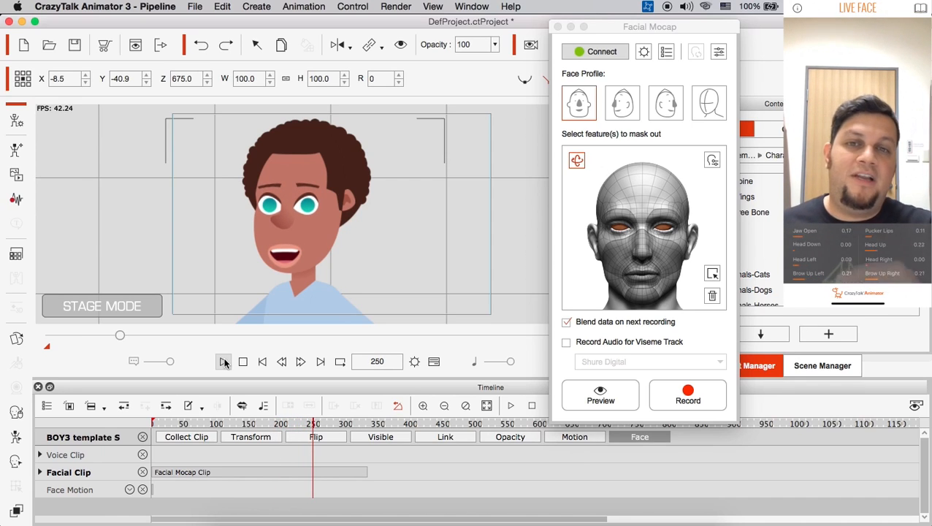